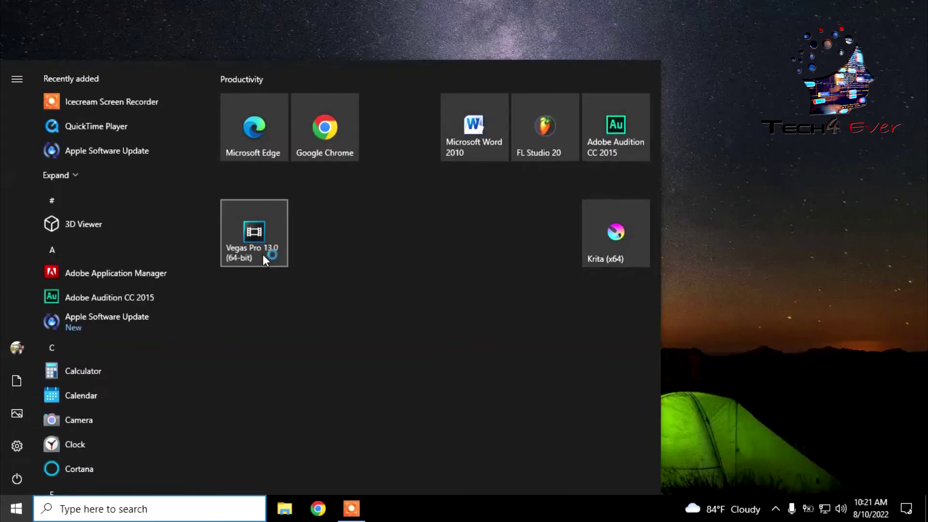
Launch Vegas Pro 13.0 to check whether it starts, close its problem report and refresh the desktop.
left_click(264, 256)
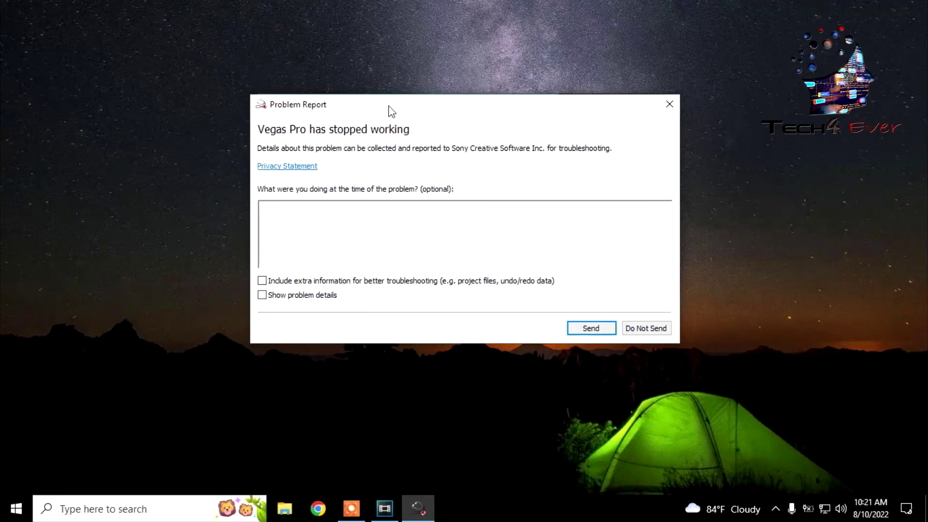
left_click(534, 251)
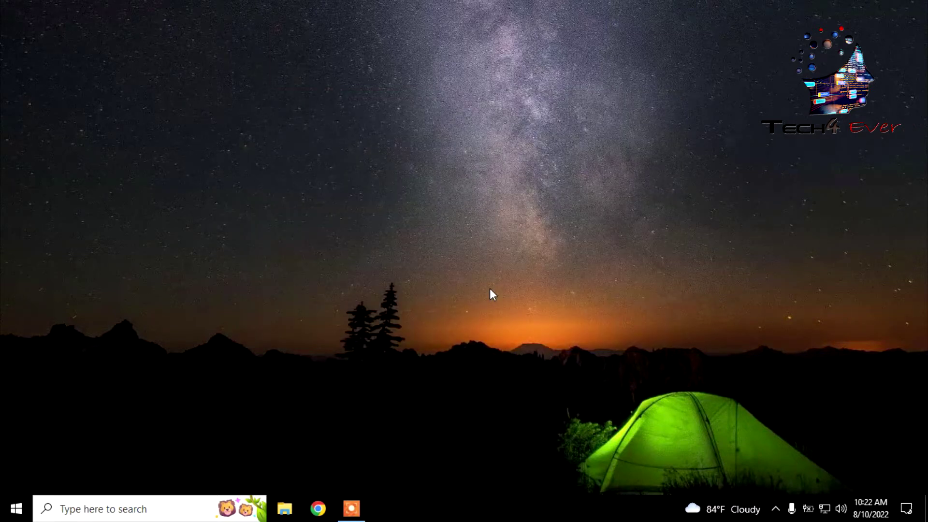
right_click(495, 280)
left_click(529, 318)
Open the Vegas Pro 13.0 installation folder at C:\Program Files\Sony in File Explorer.
key("super+e")
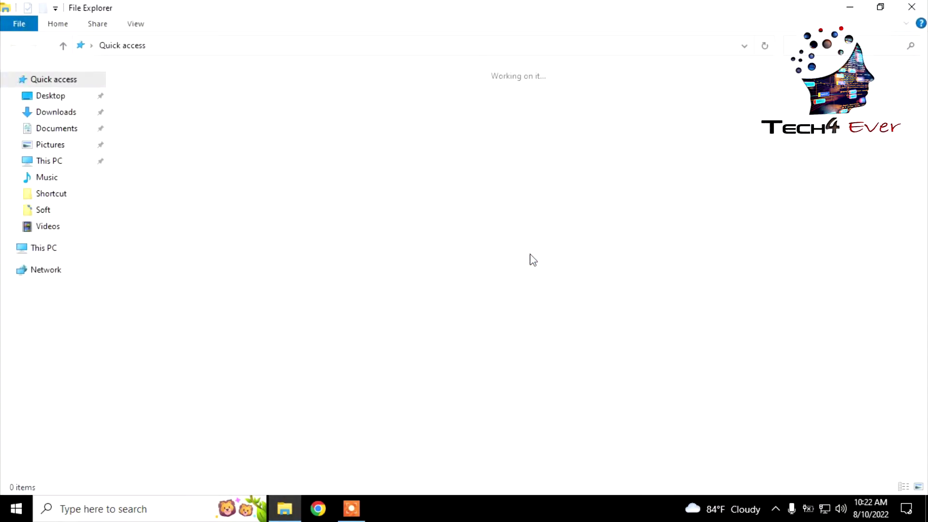
left_click(48, 250)
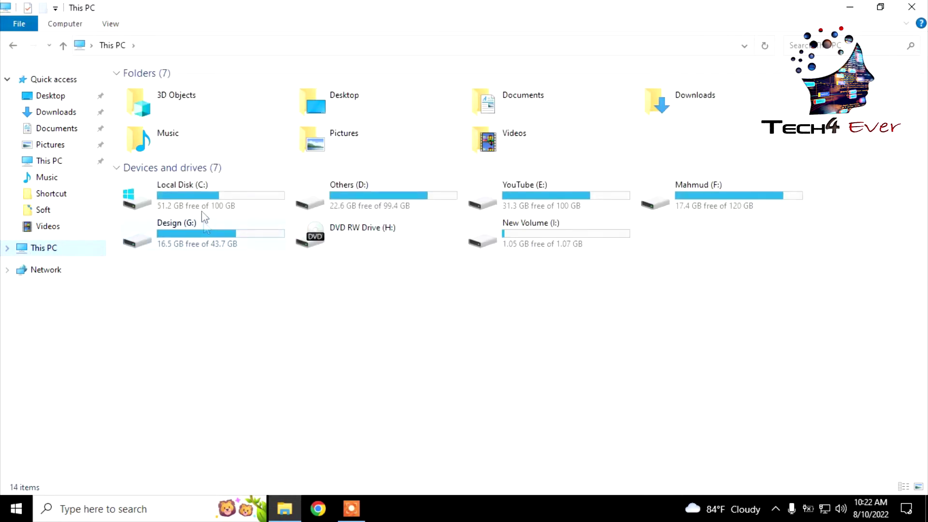
left_click(231, 206)
double_click(232, 206)
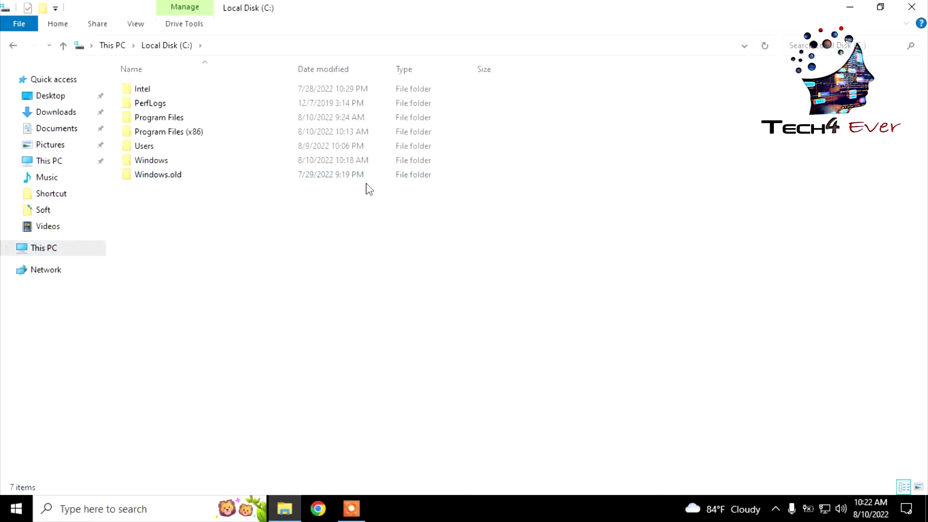
double_click(170, 120)
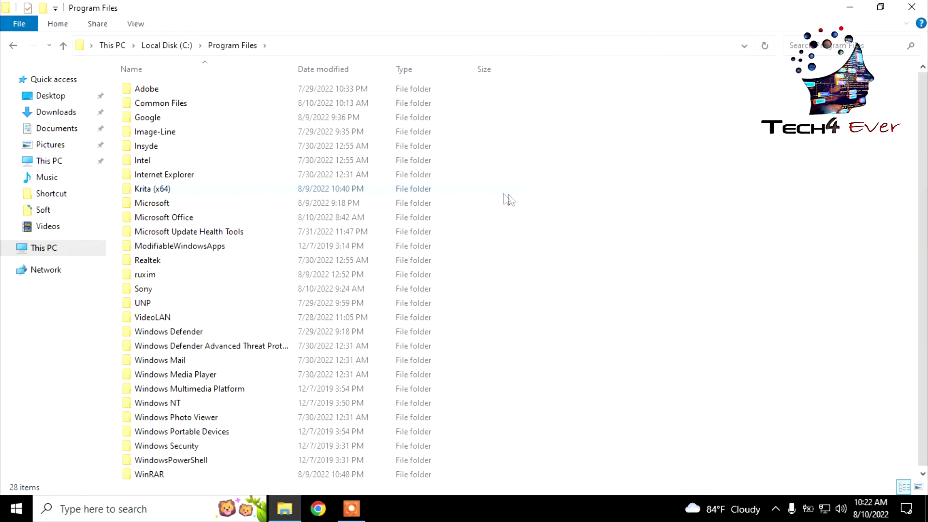
double_click(143, 289)
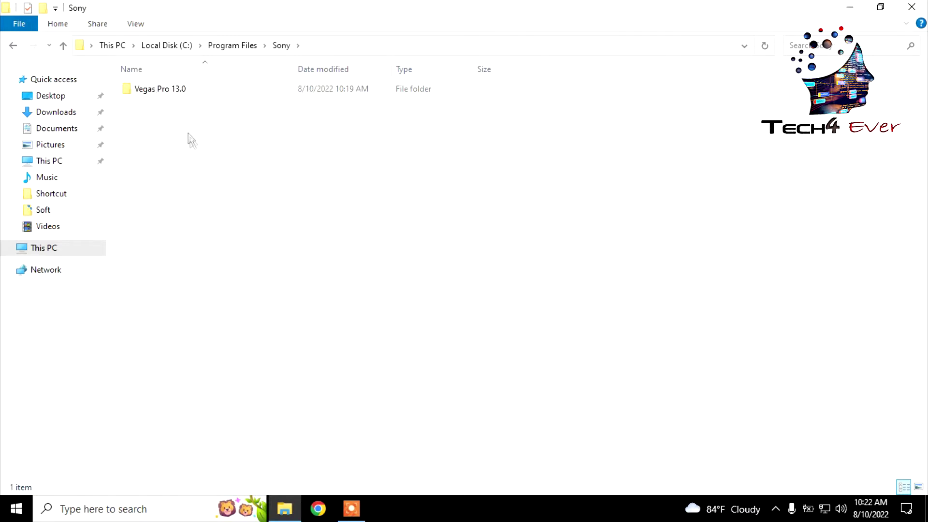
left_click(63, 46)
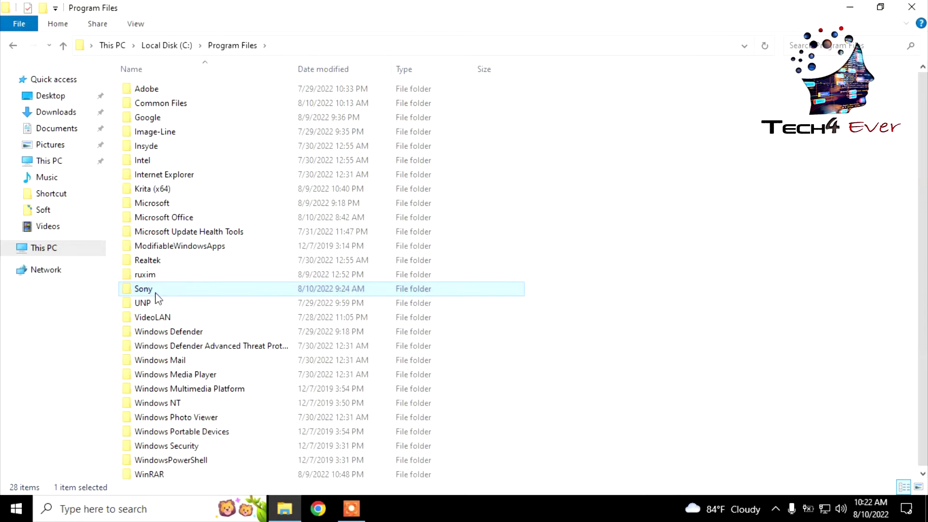
double_click(153, 290)
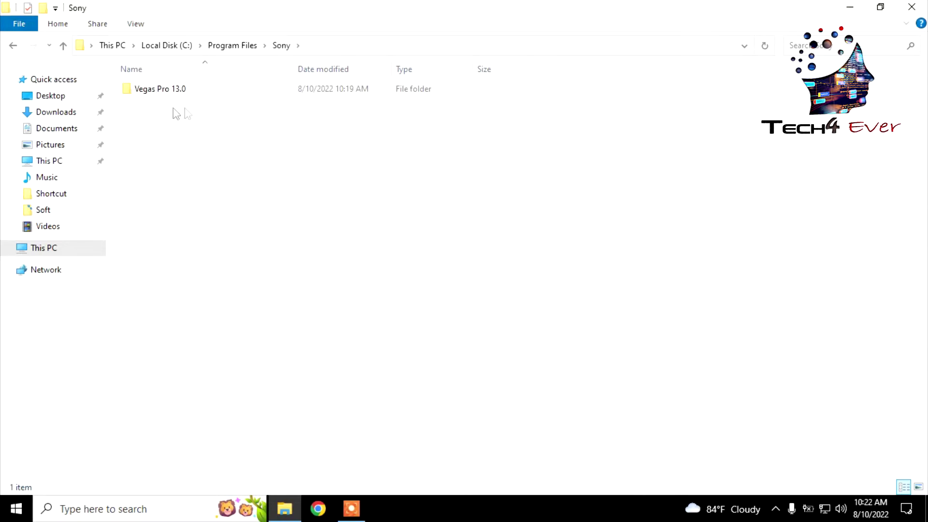
double_click(172, 89)
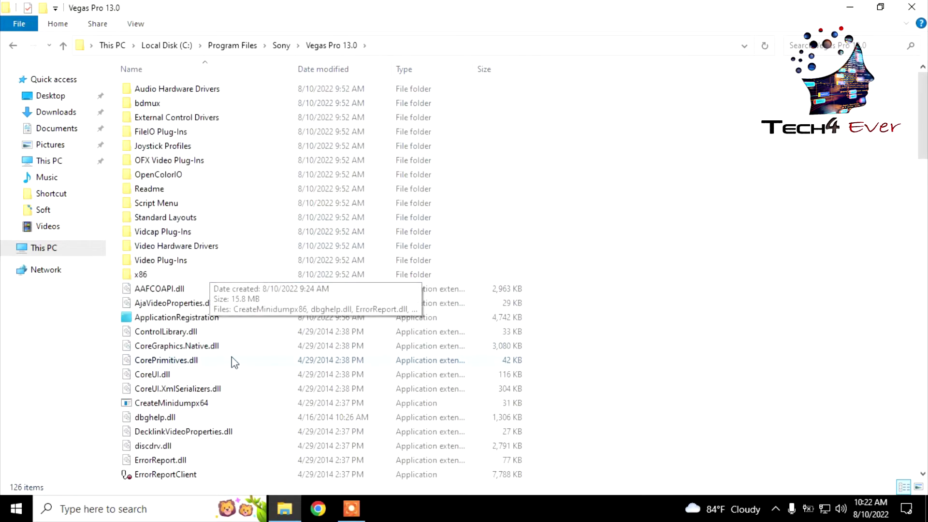
Rename the ErrorReportClient application in the Vegas Pro 13.0 folder by appending "n" to its name.
scroll(709, 282, "down", 2)
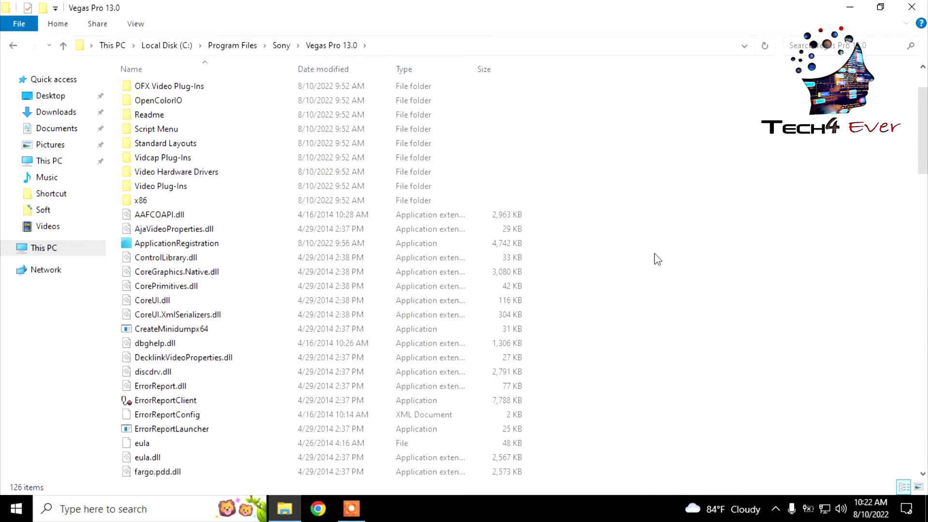
scroll(423, 405, "down", 1)
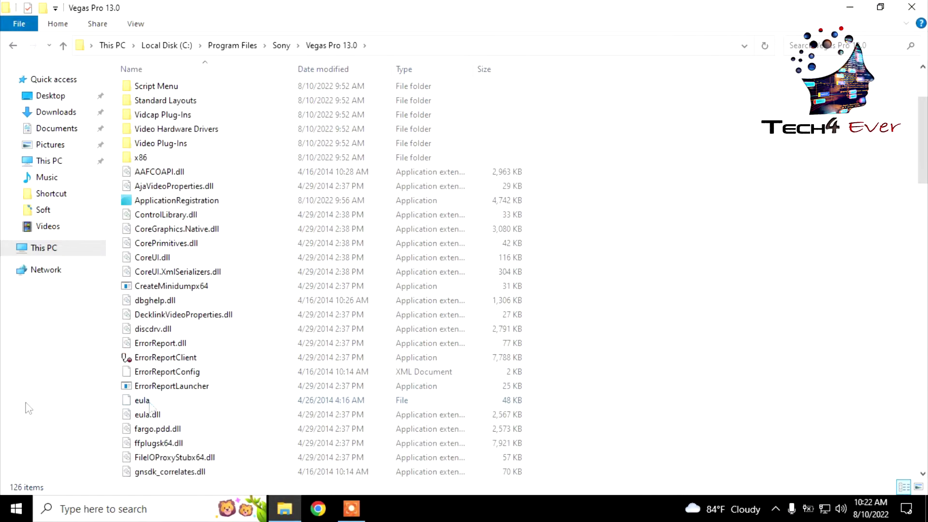
left_click(153, 362)
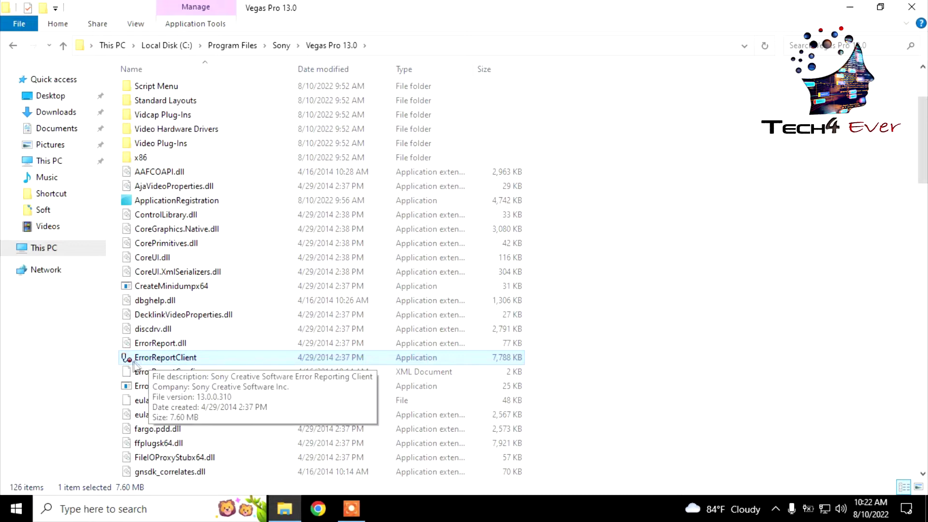
right_click(168, 357)
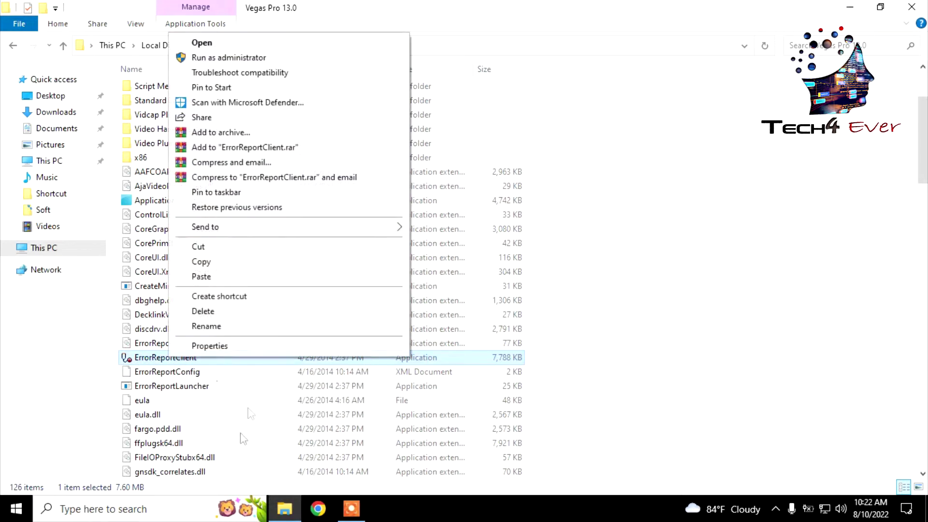
left_click(202, 327)
left_click(205, 355)
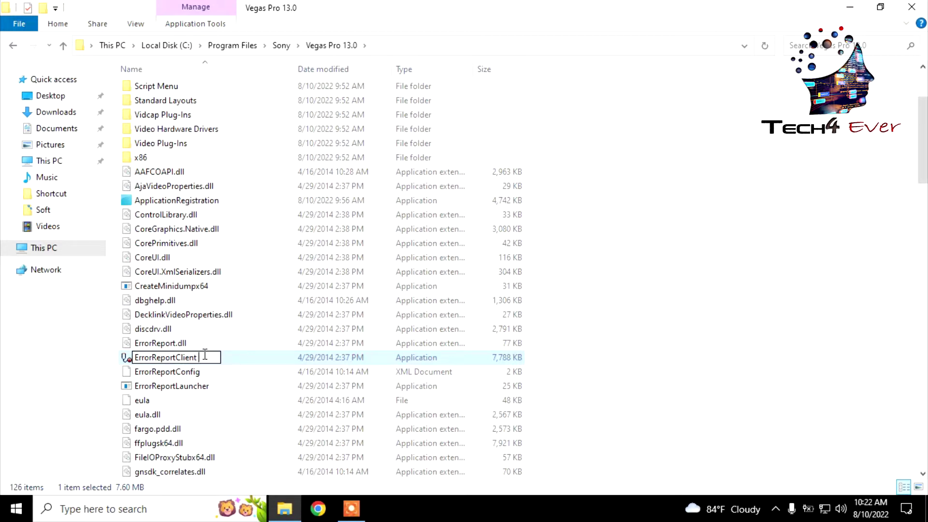
type("n")
key("Return")
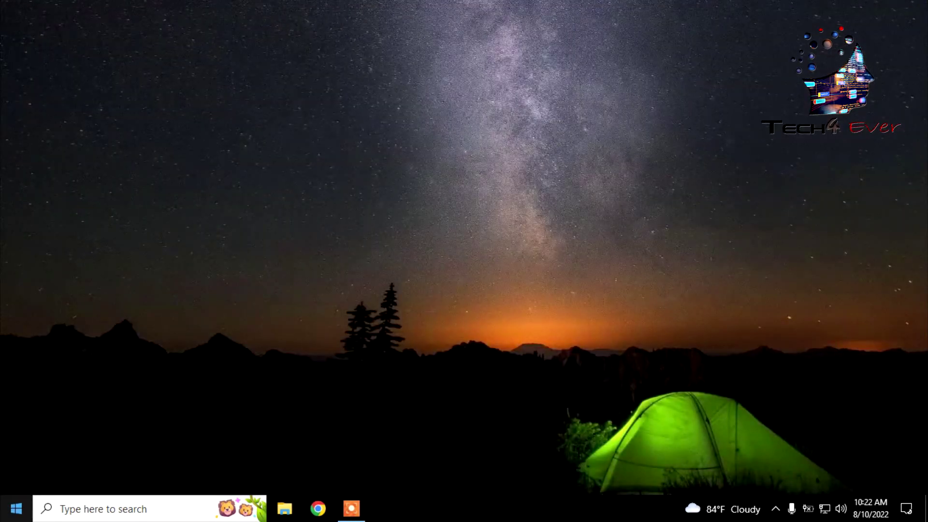
Launch Vegas Pro 13.0 again to test whether it opens after the file rename.
key("super")
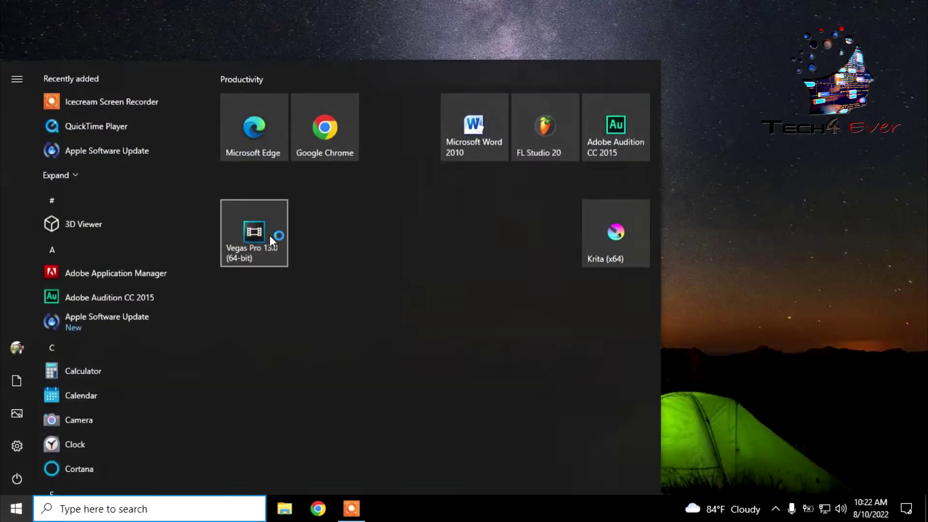
left_click(269, 235)
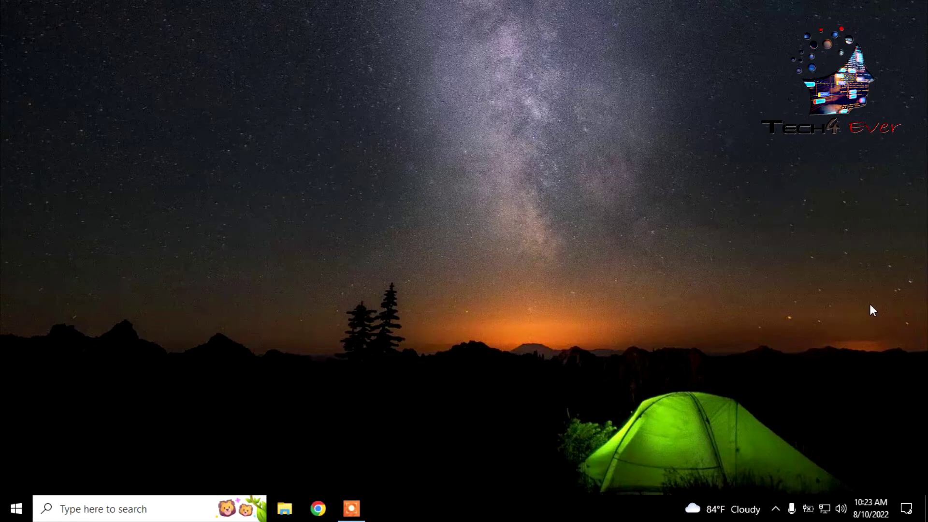
left_click(16, 509)
left_click(759, 191)
Open Computer Management for This PC and display its Device Manager.
key("super+e")
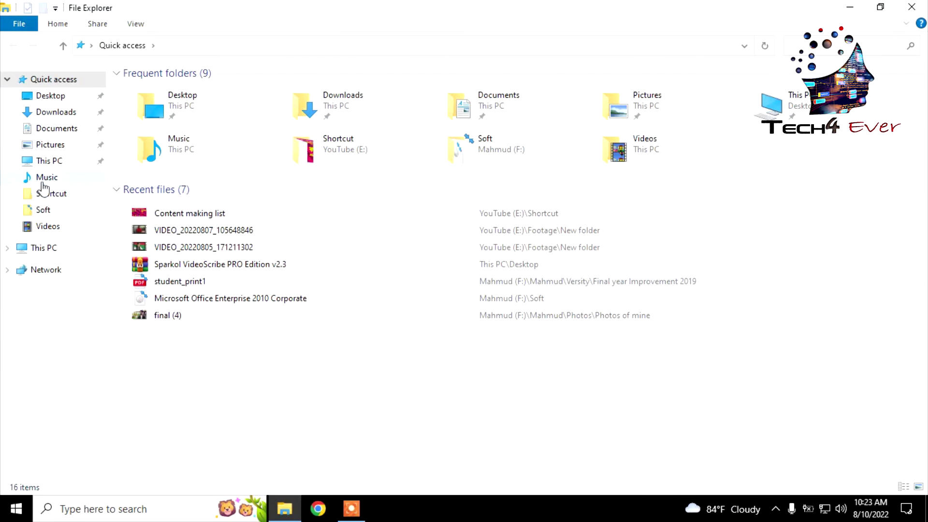
right_click(54, 160)
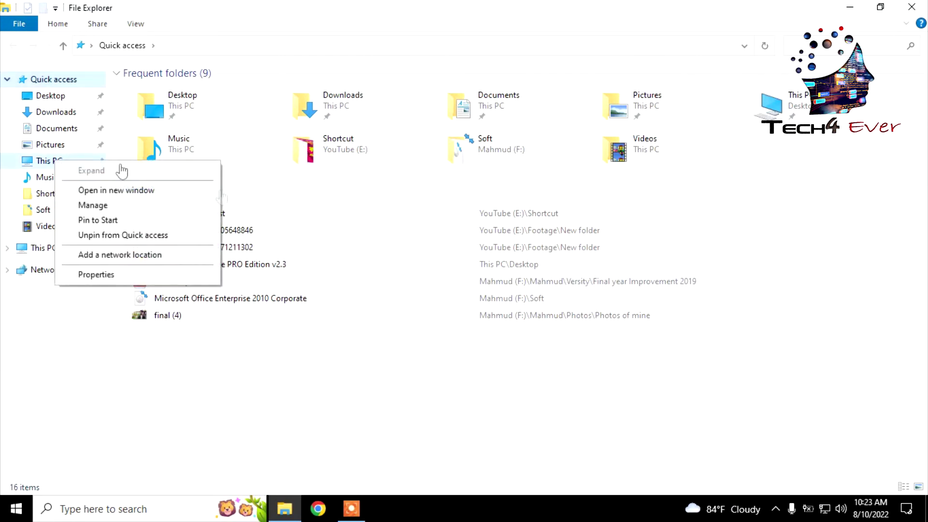
left_click(95, 205)
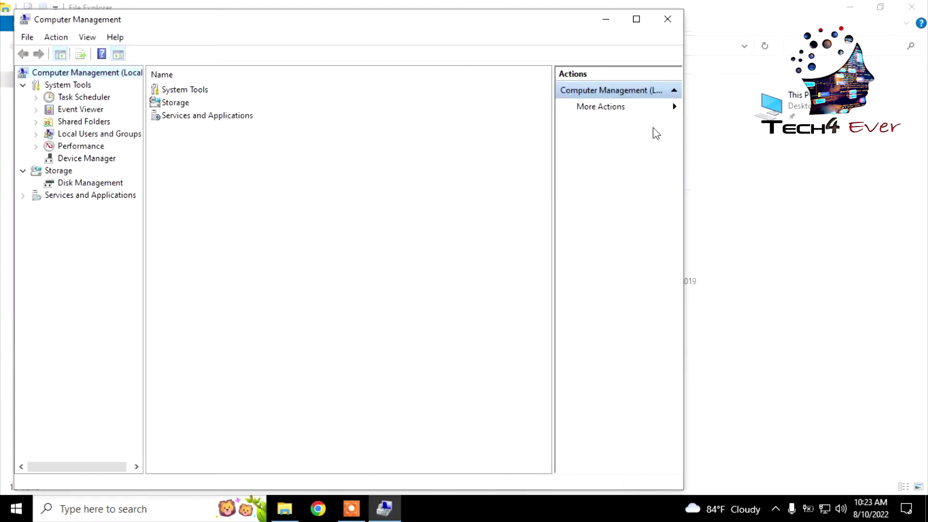
left_click(95, 161)
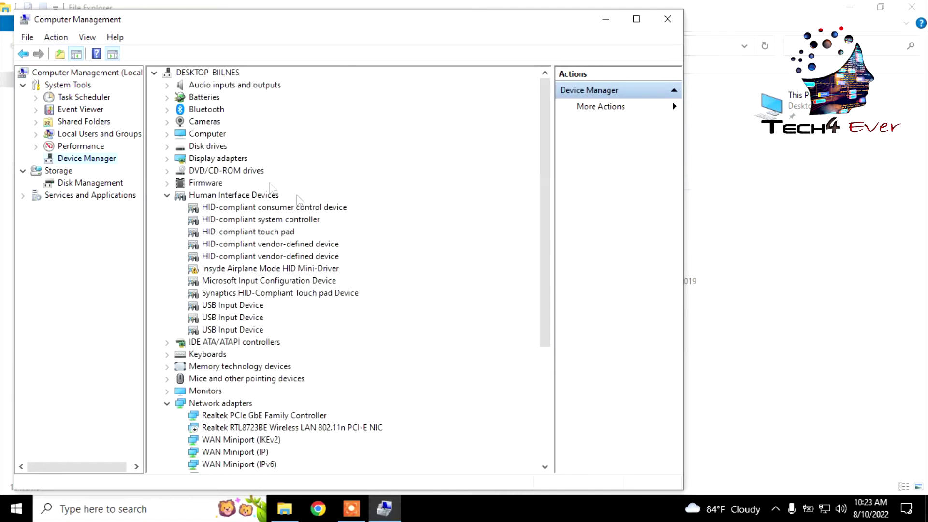
Run an automatic driver search for the Intel(R) HD Graphics 520 display adapter and close the update wizard.
left_click(209, 159)
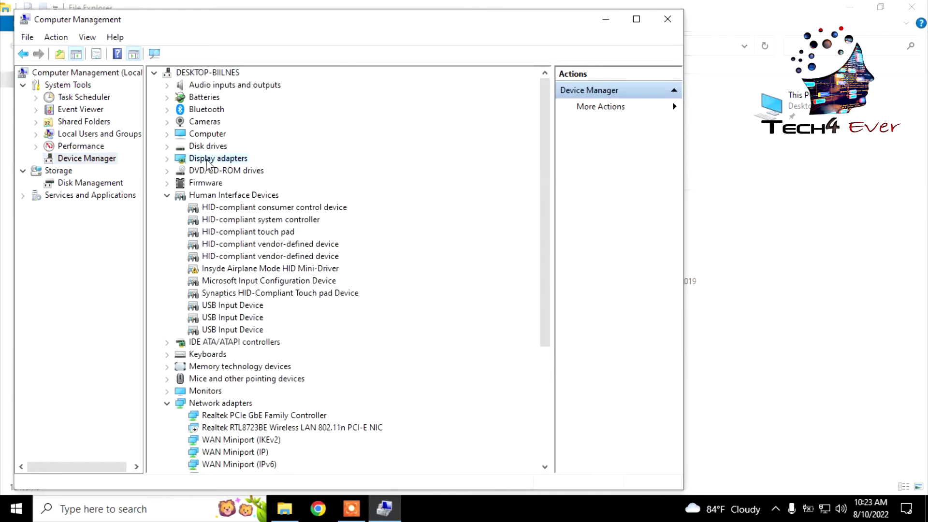
left_click(167, 158)
left_click(251, 171)
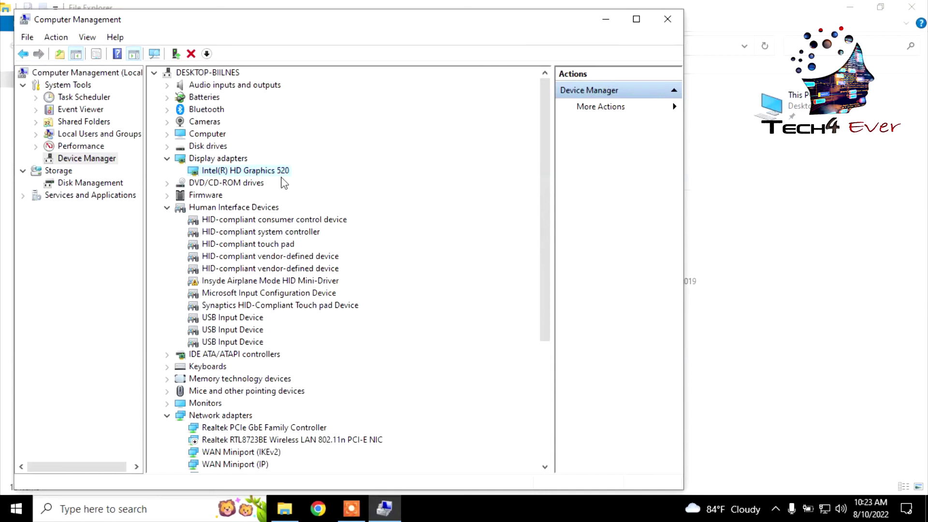
right_click(233, 170)
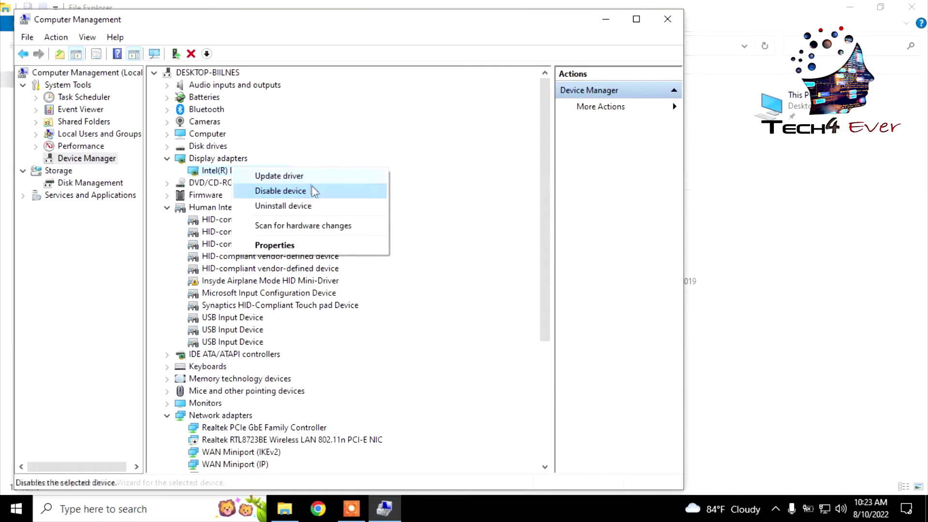
left_click(285, 177)
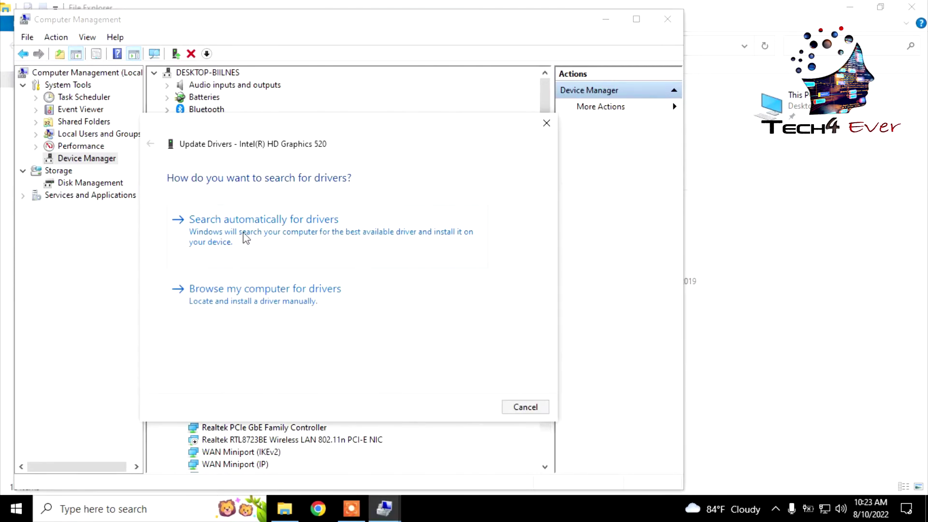
left_click(290, 235)
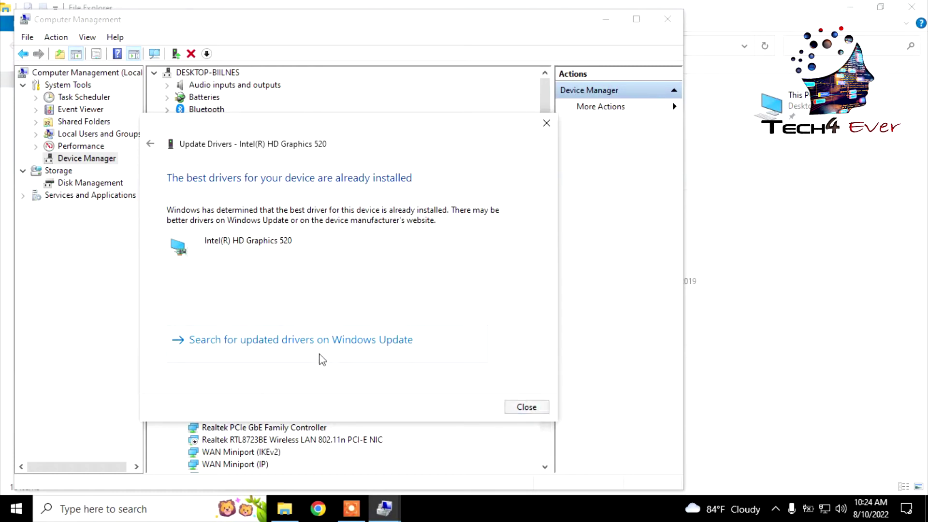
left_click(510, 409)
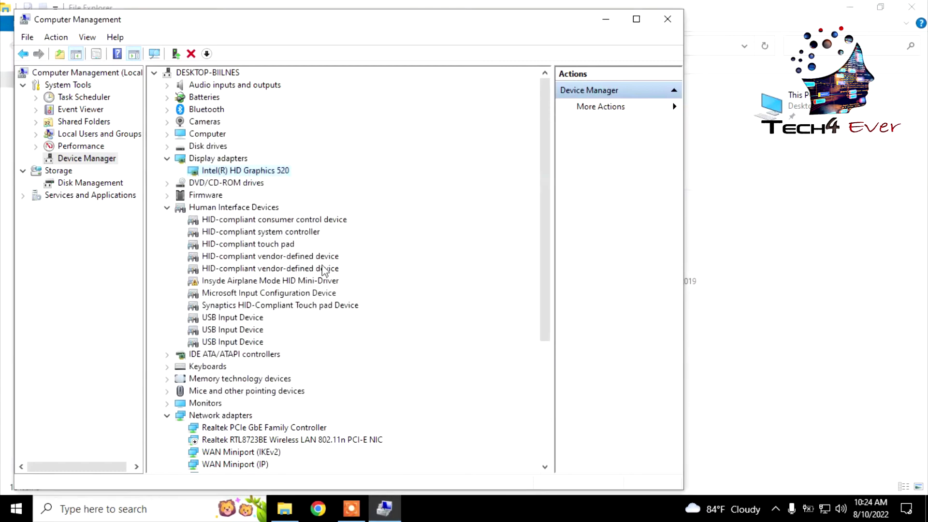
Start a manual driver update for the Intel(R) HD Graphics 520 adapter and list the available drivers on the computer.
right_click(278, 171)
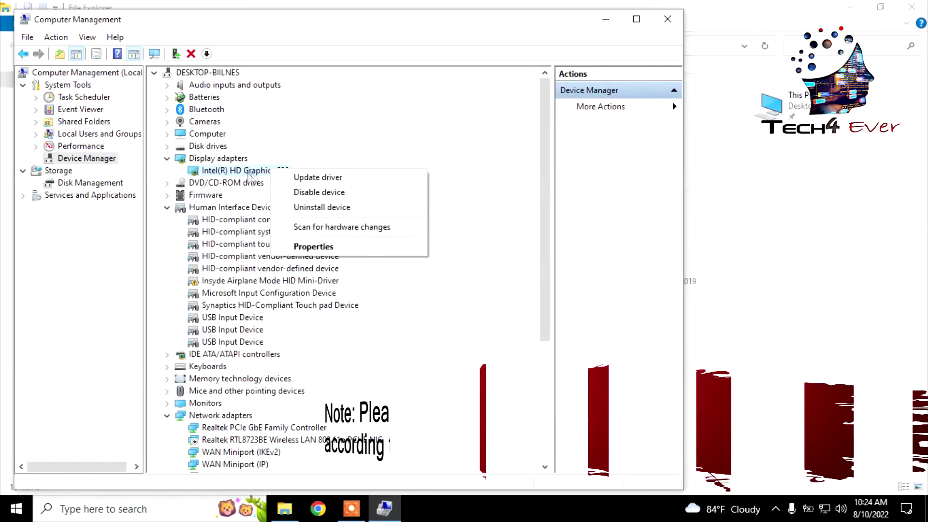
left_click(317, 180)
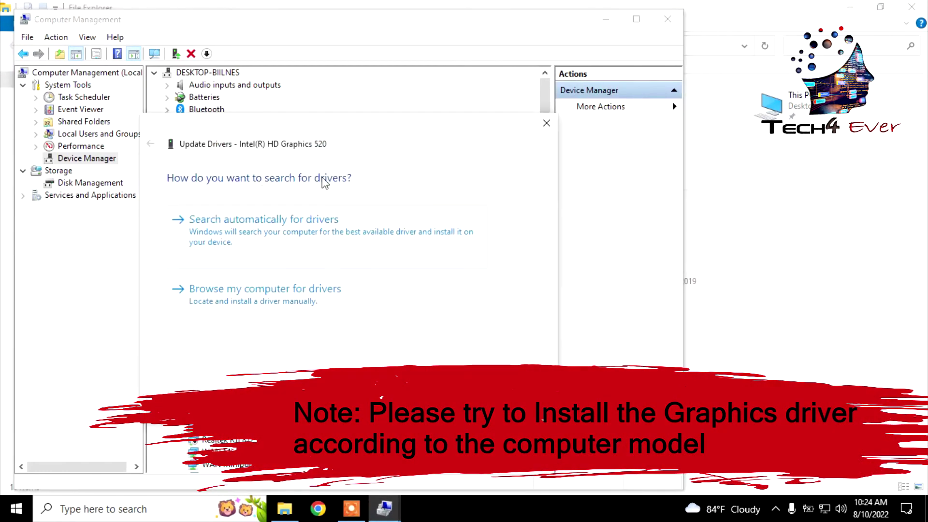
left_click(331, 299)
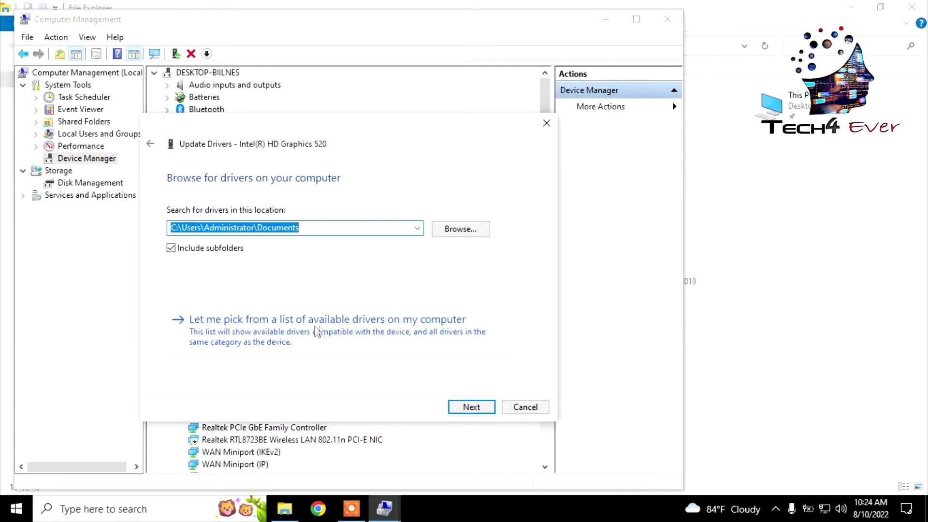
left_click(397, 333)
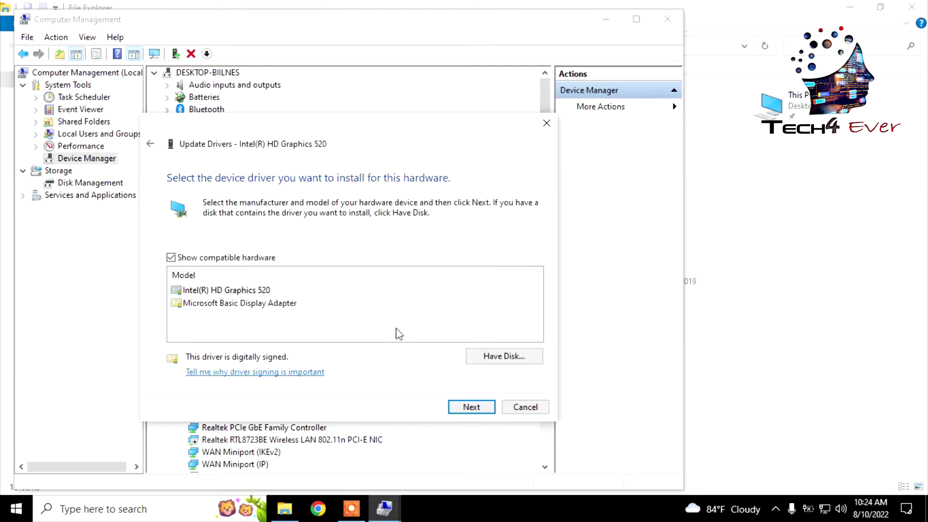
Install the Microsoft Basic Display Adapter driver from the compatible hardware models and close the update wizard.
left_click(303, 319)
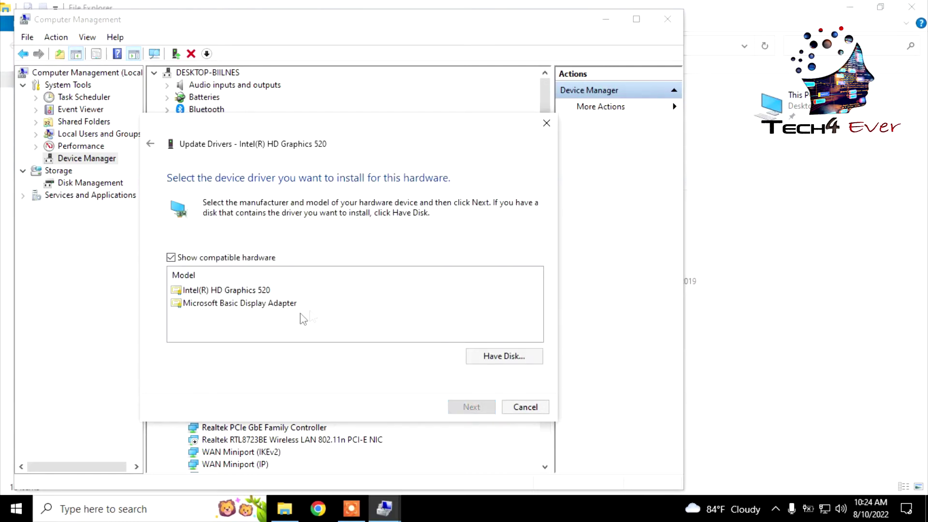
left_click(240, 305)
left_click(230, 291)
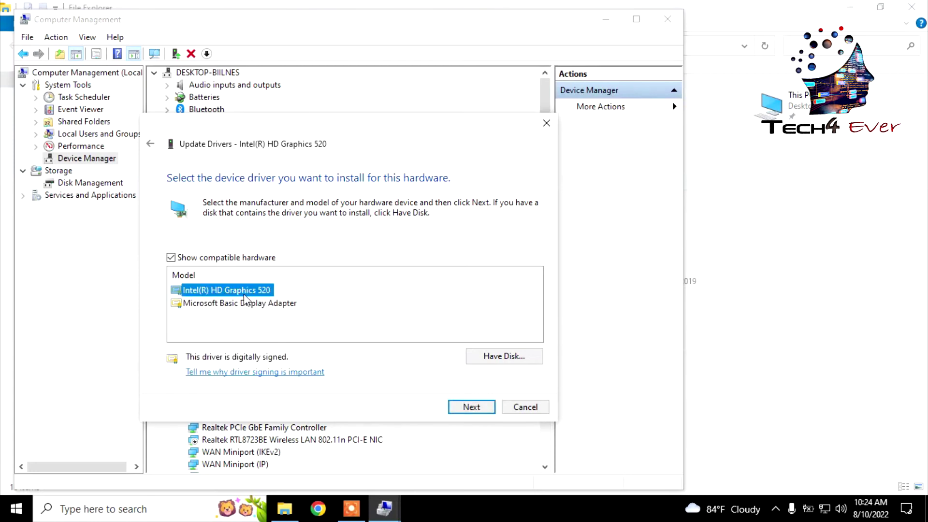
left_click(320, 300)
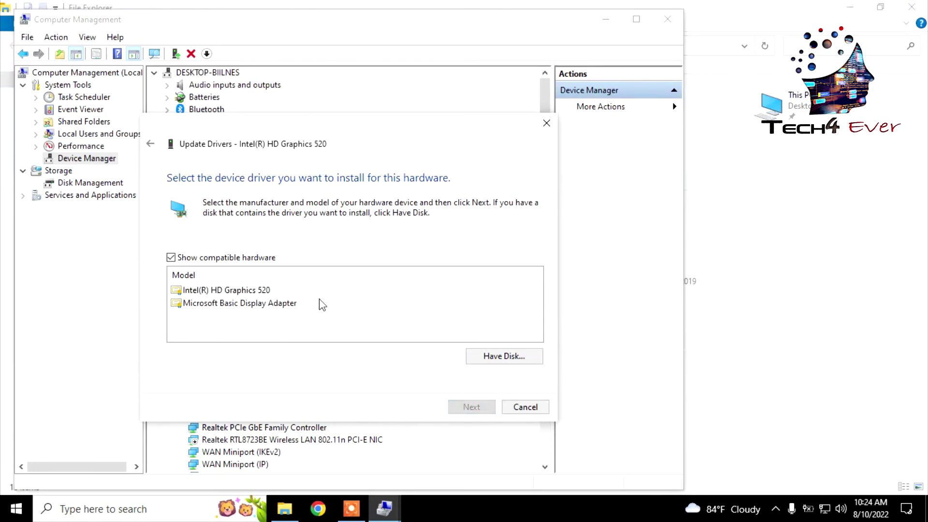
left_click(216, 308)
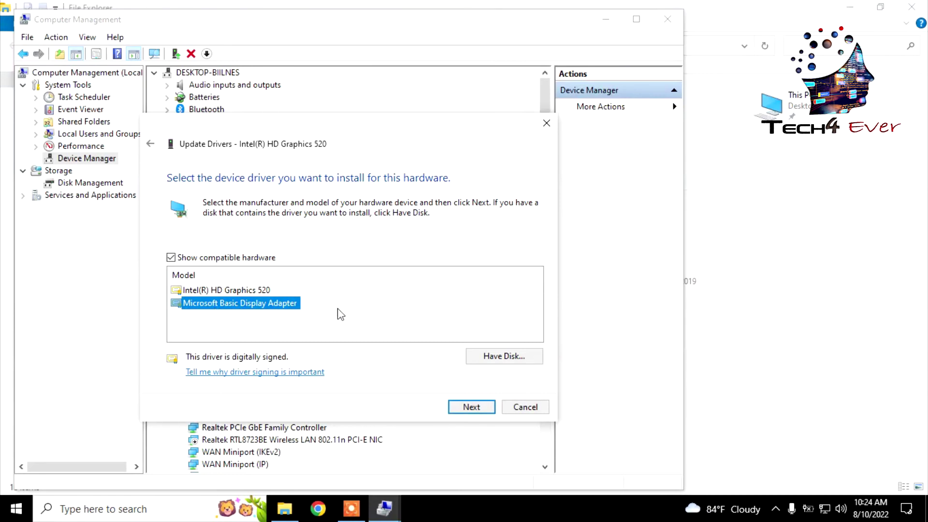
left_click(386, 309)
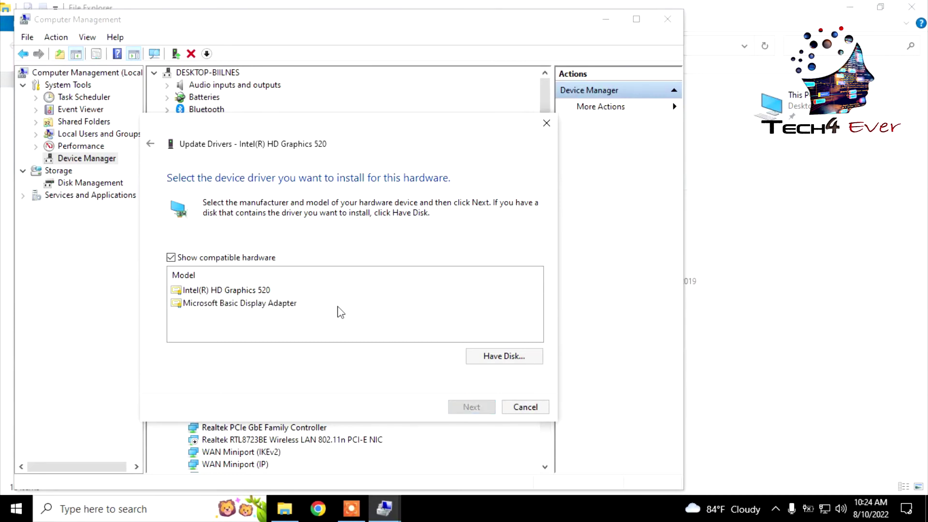
left_click(247, 290)
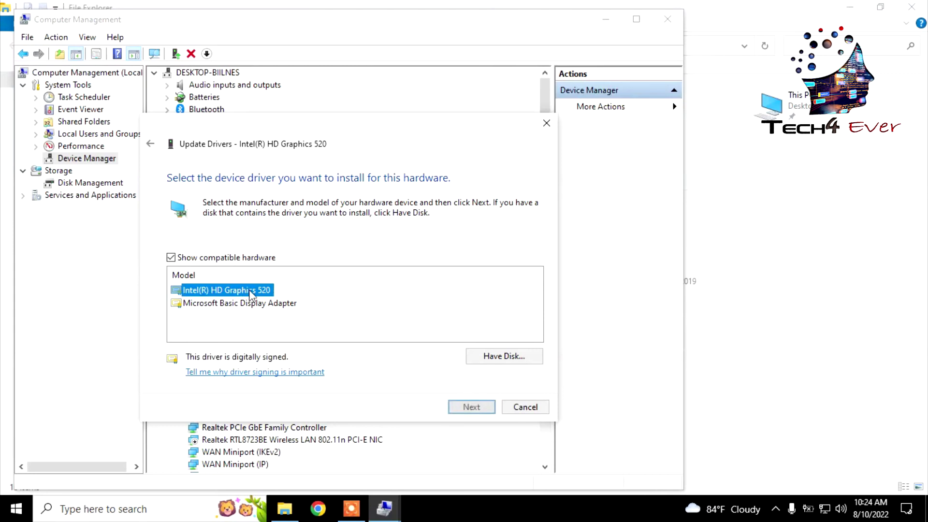
left_click(238, 305)
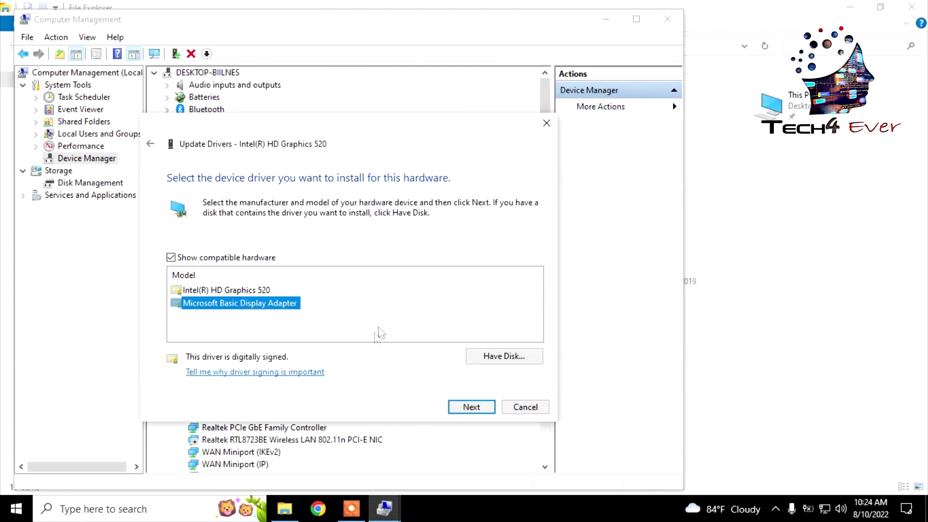
left_click(465, 409)
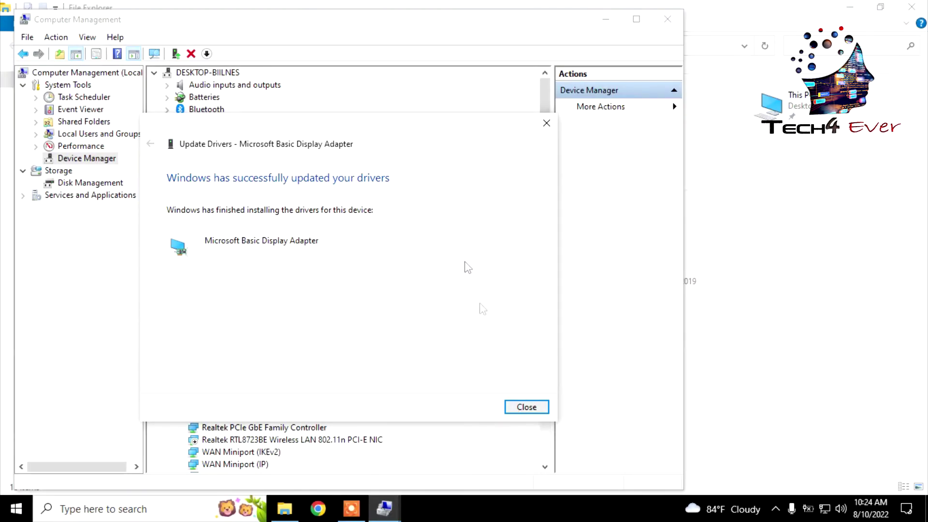
left_click(525, 407)
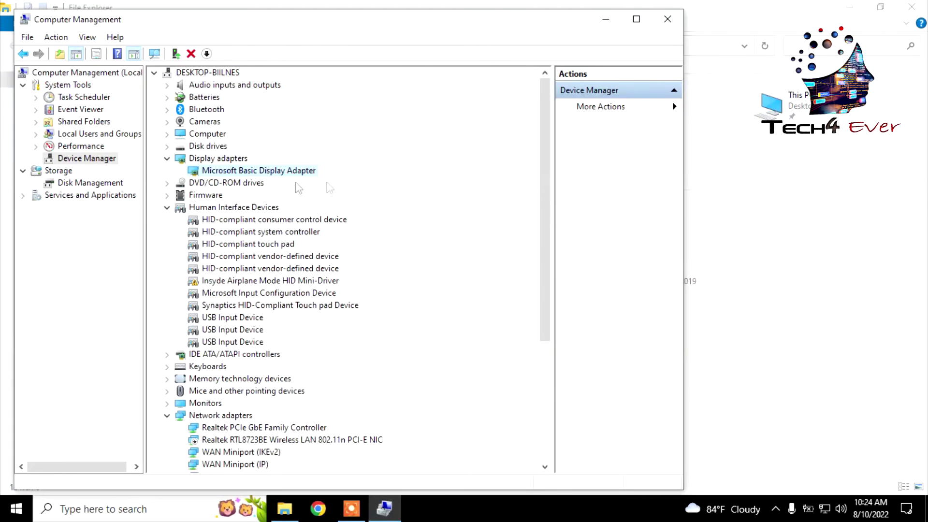
Close Computer Management and File Explorer to return to the desktop.
left_click(668, 19)
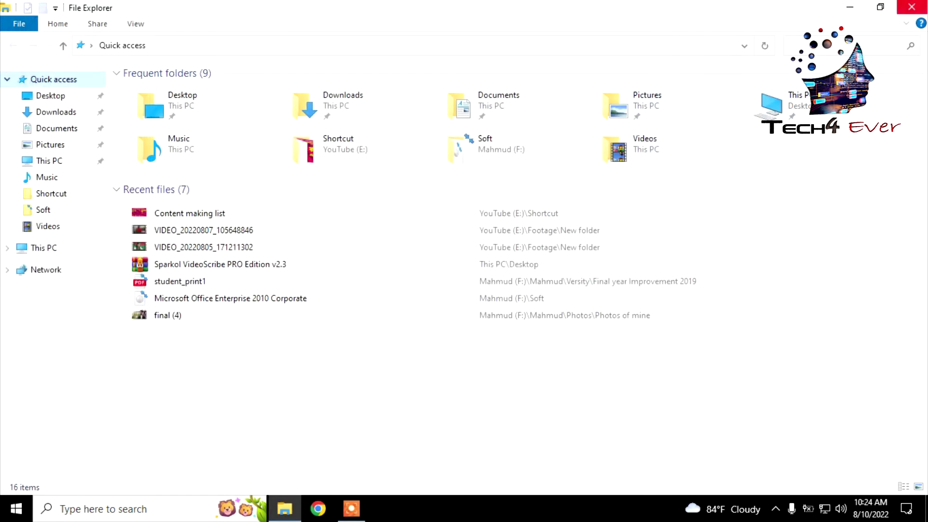
left_click(912, 7)
right_click(436, 239)
left_click(495, 277)
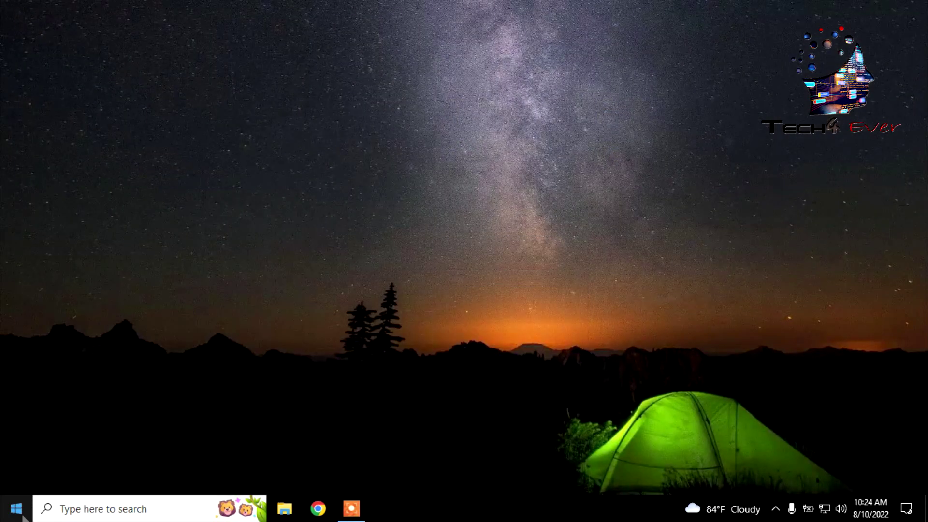
Launch Vegas Pro 13.0 to test whether it opens after the driver change, and close it.
key("super")
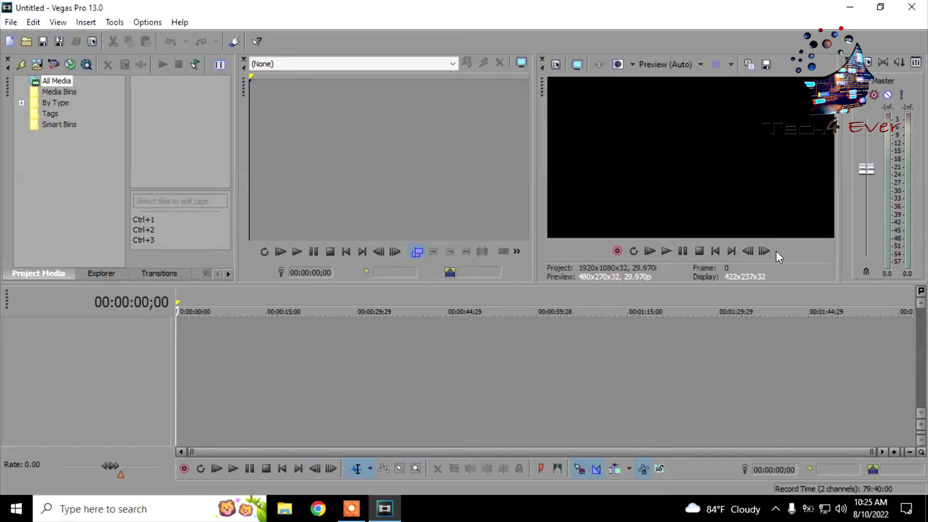
left_click(911, 7)
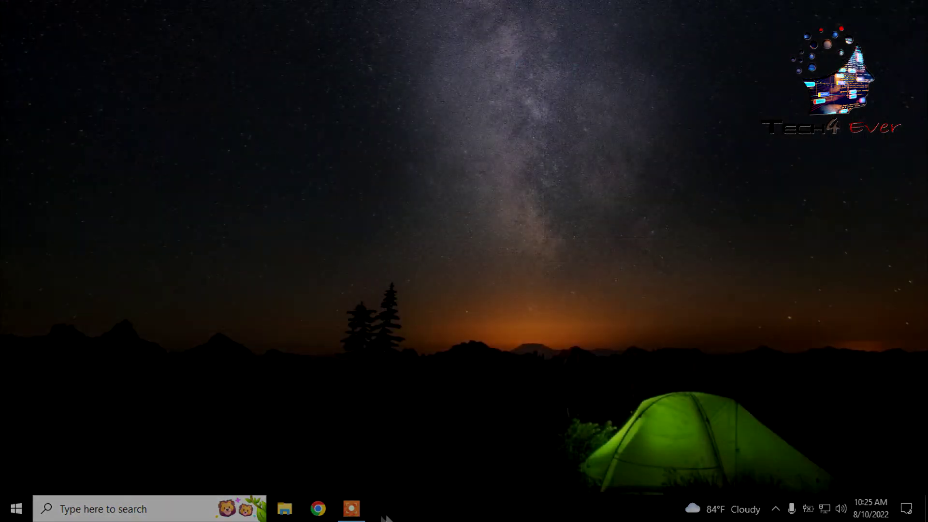